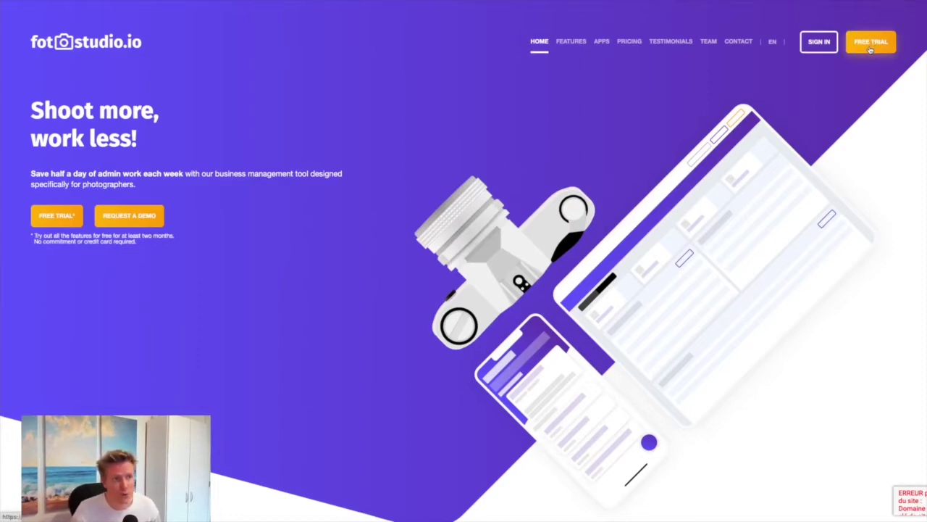
Sign up for a free trial with an account e-mail address and matching password
{"action": "left_click", "coordinate": [870, 46]}
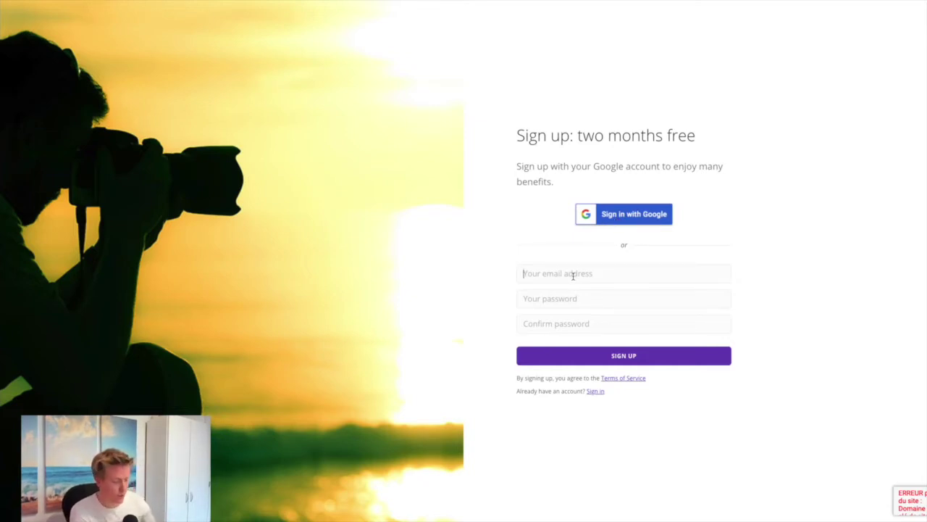
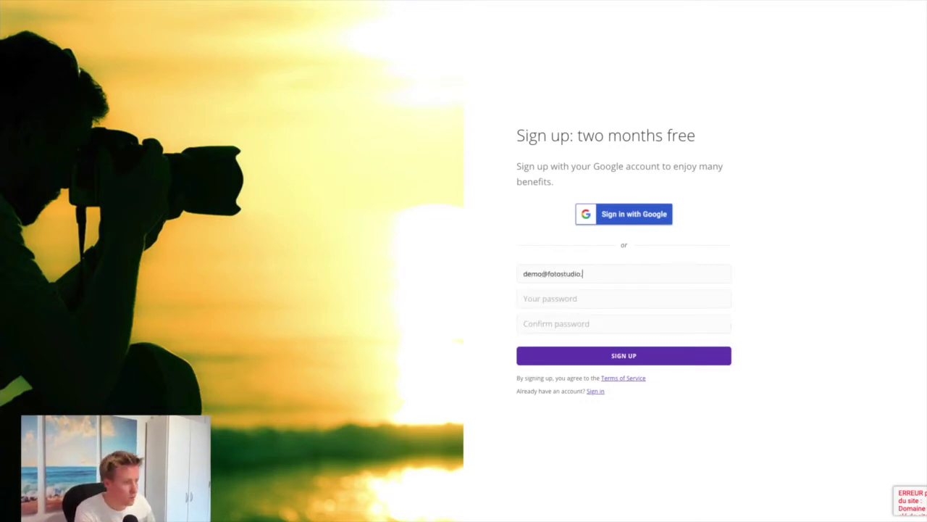
{"action": "key", "text": "Tab"}
{"action": "type", "text": "password"}
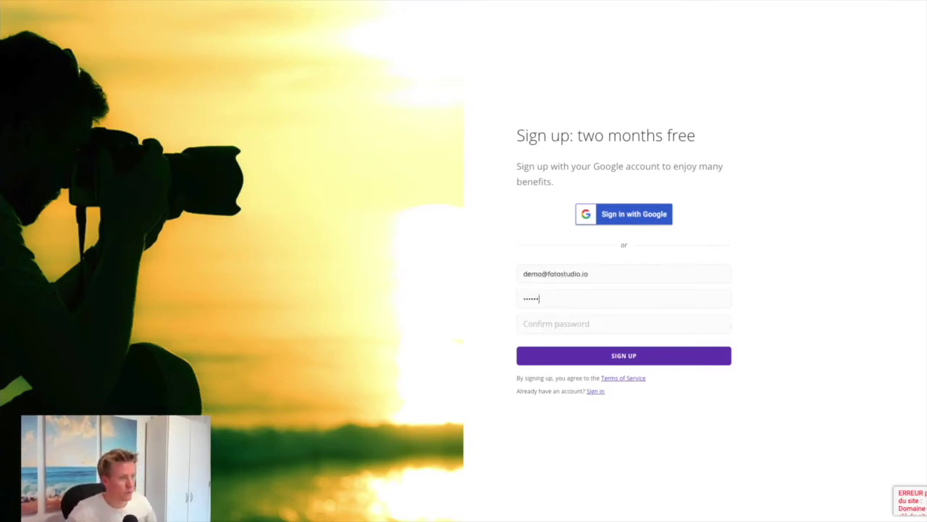
{"action": "key", "text": "Tab"}
{"action": "type", "text": "password"}
{"action": "key", "text": "ctrl+a"}
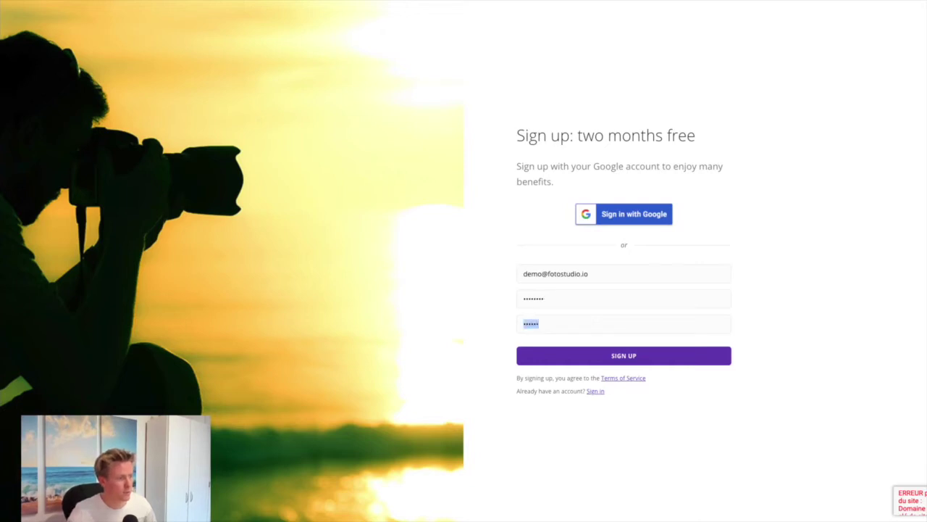
{"action": "type", "text": "password"}
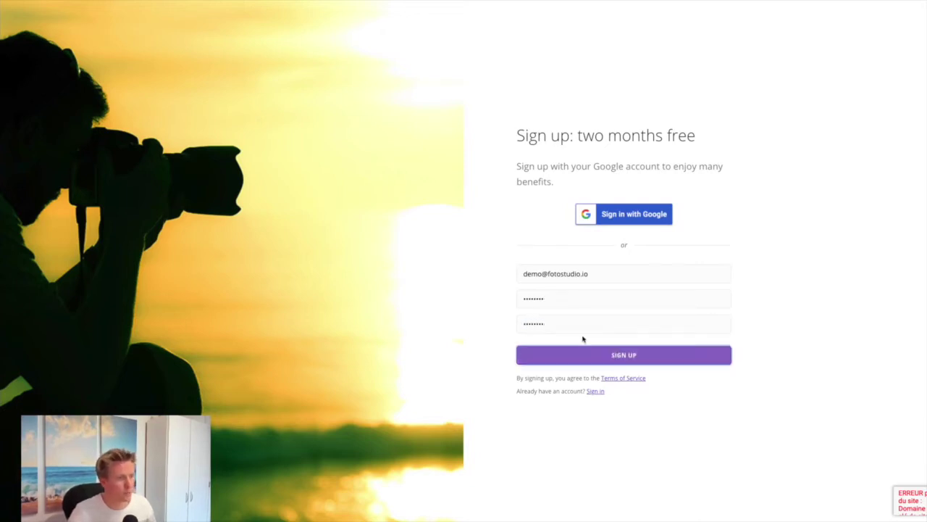
{"action": "key", "text": "Return"}
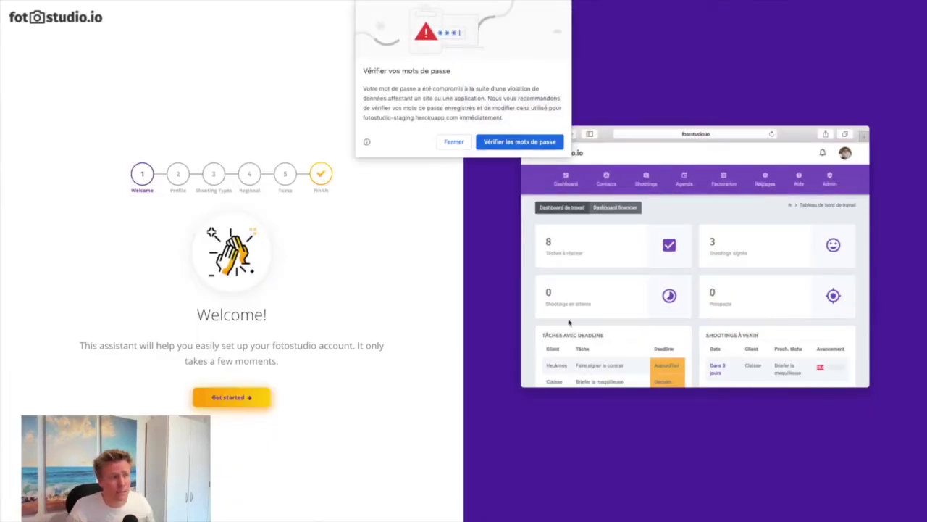
Dismiss the password warning, start the setup assistant and enter the user's first and last name
{"action": "left_click", "coordinate": [454, 142]}
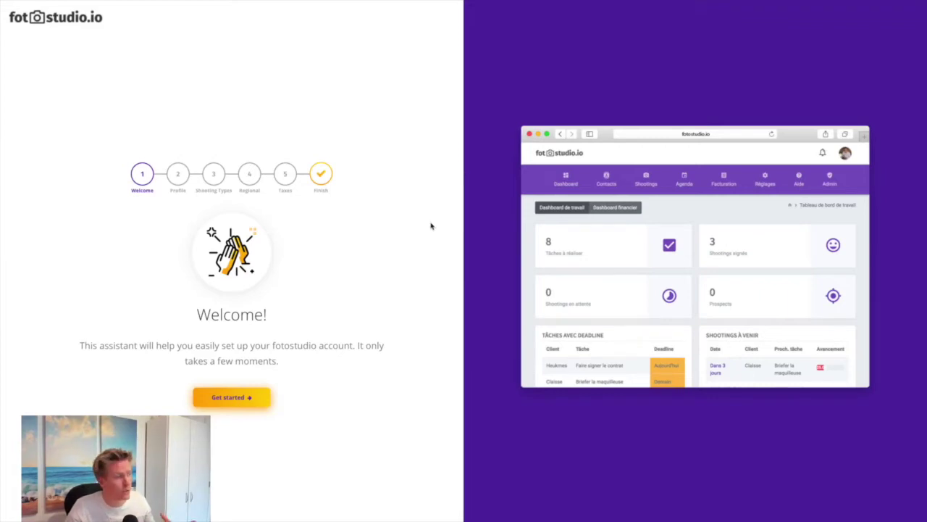
{"action": "left_click", "coordinate": [229, 398]}
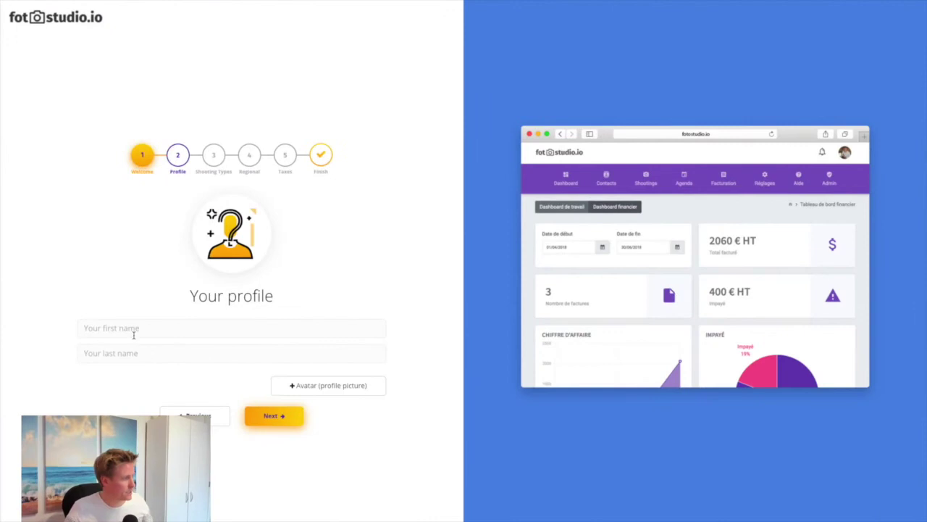
{"action": "left_click", "coordinate": [134, 331]}
{"action": "key", "text": "Tab"}
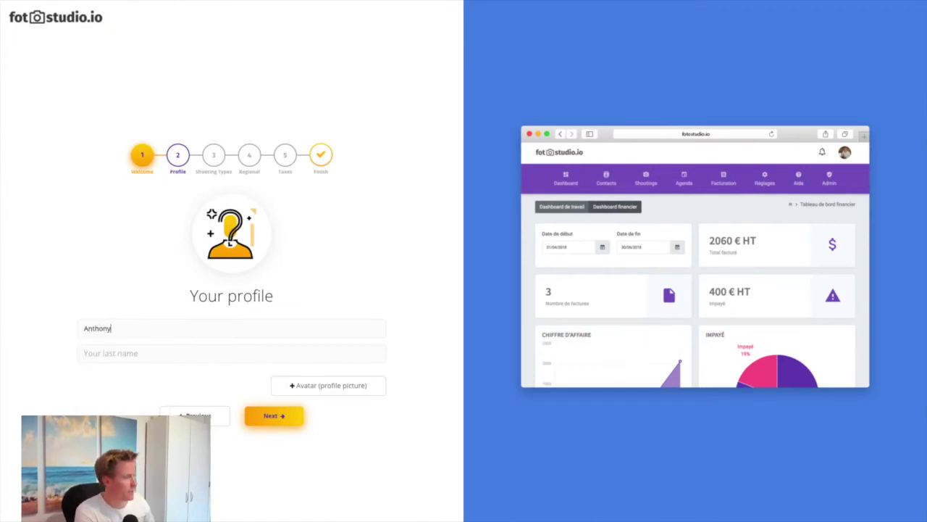
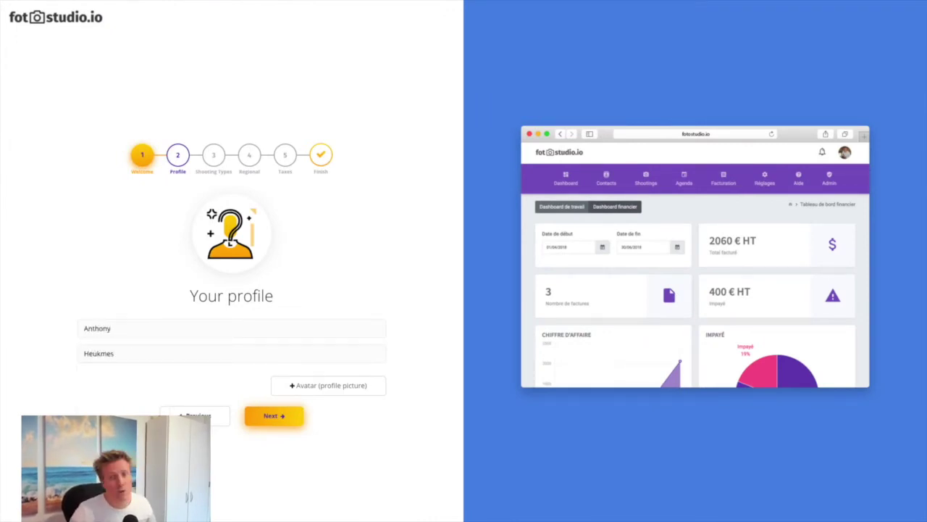
Upload a photo as the profile picture
{"action": "left_click", "coordinate": [327, 387]}
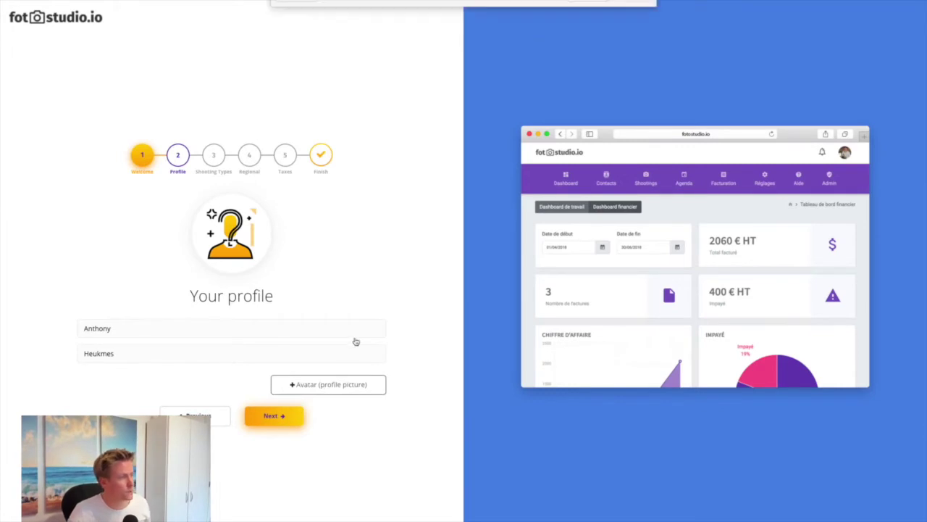
{"action": "left_click", "coordinate": [391, 47]}
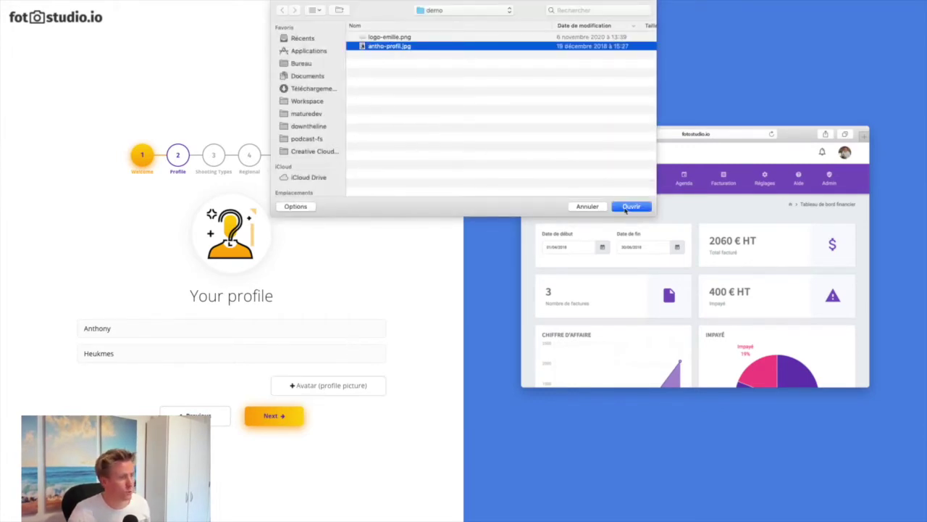
{"action": "key", "text": "Return"}
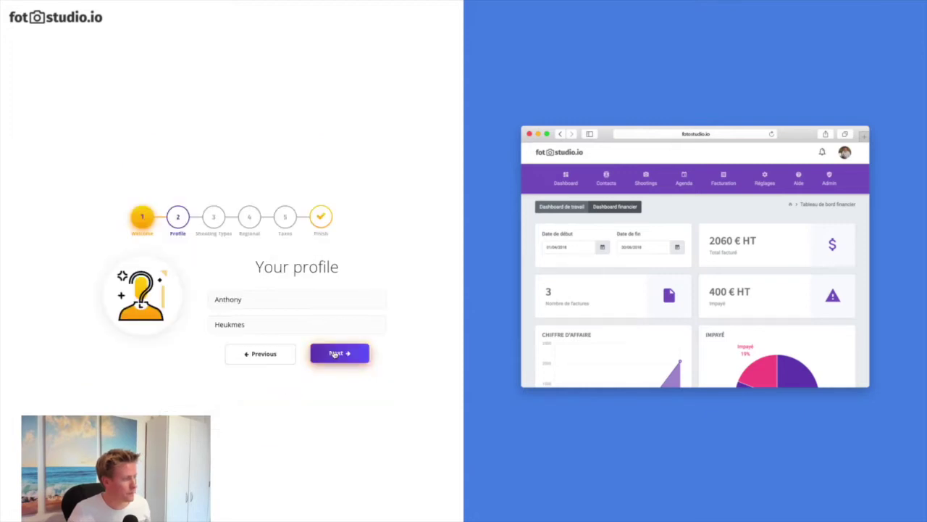
Tick Baby, Cake Smash, Corporate, Family and Wedding in the Shoot types list
{"action": "left_click", "coordinate": [335, 355]}
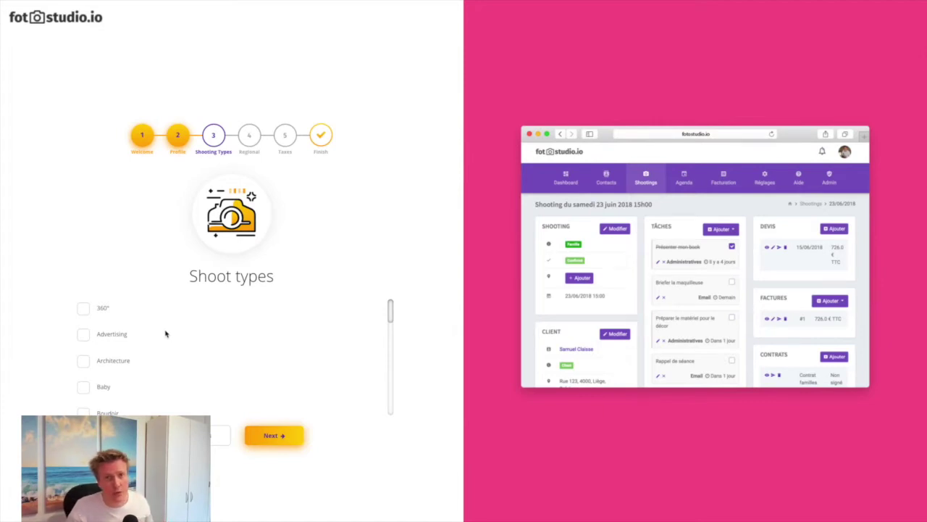
{"action": "scroll", "coordinate": [112, 360], "scroll_direction": "down", "scroll_amount": 1}
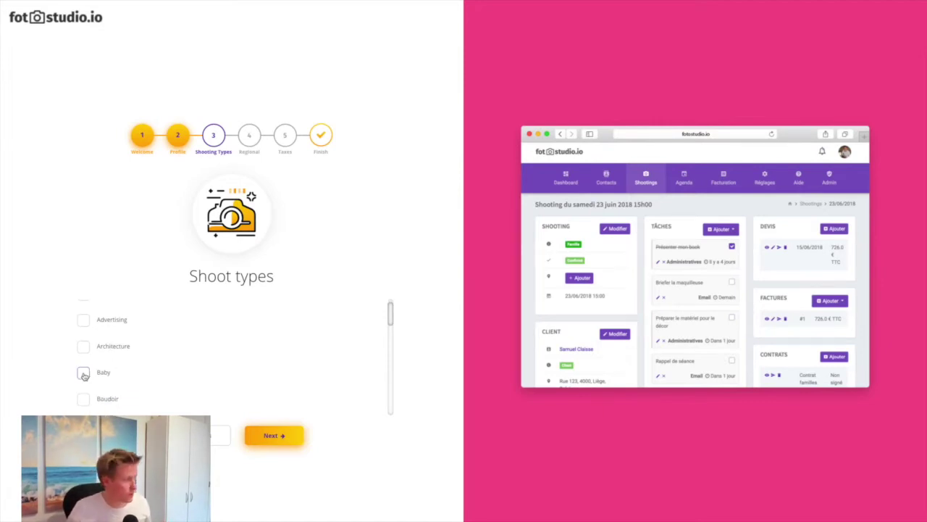
{"action": "left_click", "coordinate": [83, 373]}
{"action": "scroll", "coordinate": [112, 362], "scroll_direction": "down", "scroll_amount": 3}
{"action": "left_click", "coordinate": [116, 367]}
{"action": "scroll", "coordinate": [116, 368], "scroll_direction": "down", "scroll_amount": 3}
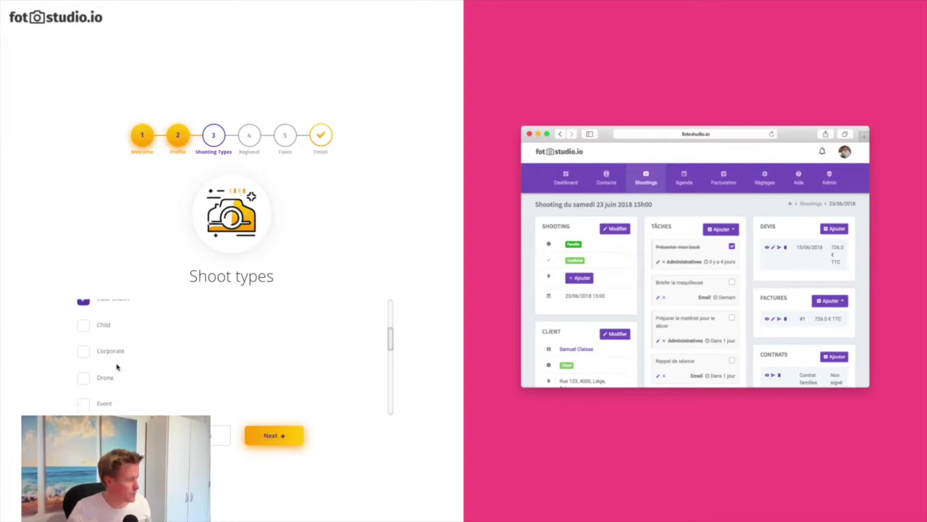
{"action": "scroll", "coordinate": [116, 367], "scroll_direction": "down", "scroll_amount": 3}
{"action": "left_click", "coordinate": [84, 308]}
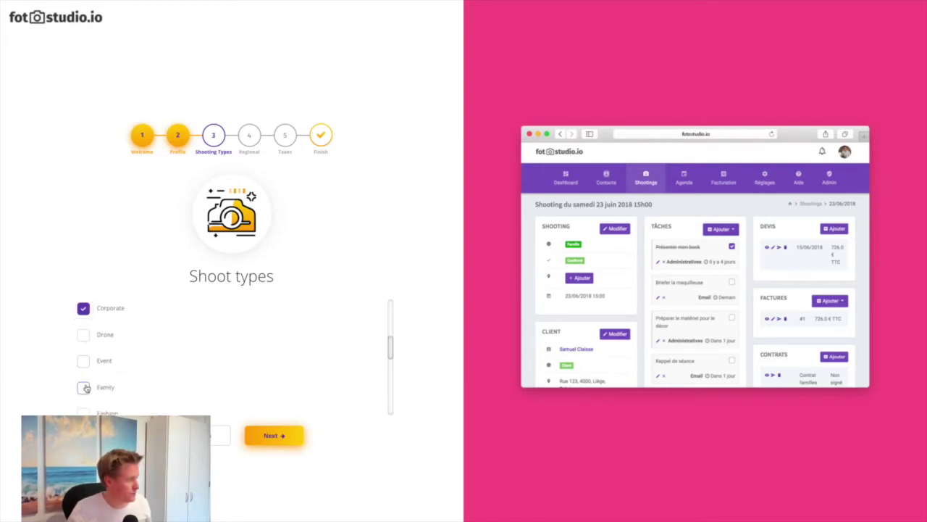
{"action": "left_click", "coordinate": [84, 387]}
{"action": "scroll", "coordinate": [84, 388], "scroll_direction": "down", "scroll_amount": 5}
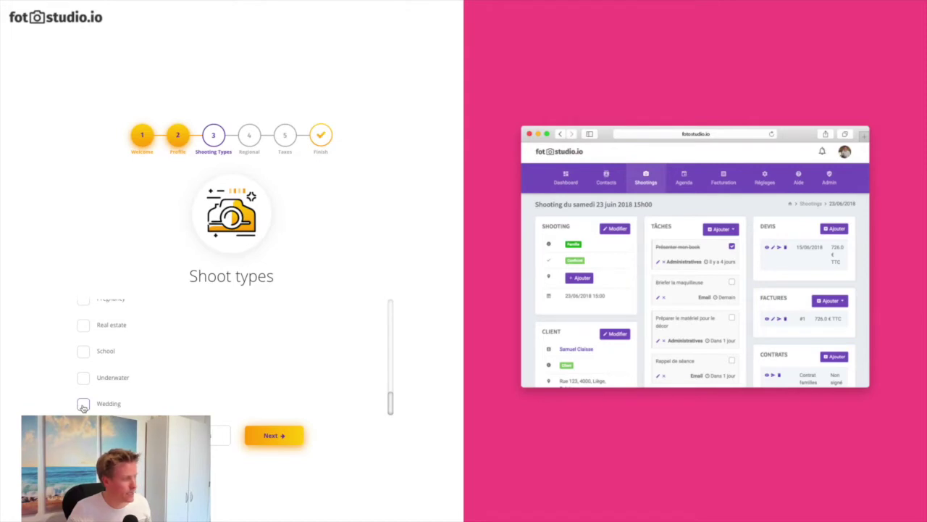
{"action": "left_click", "coordinate": [83, 404]}
{"action": "left_click", "coordinate": [269, 435]}
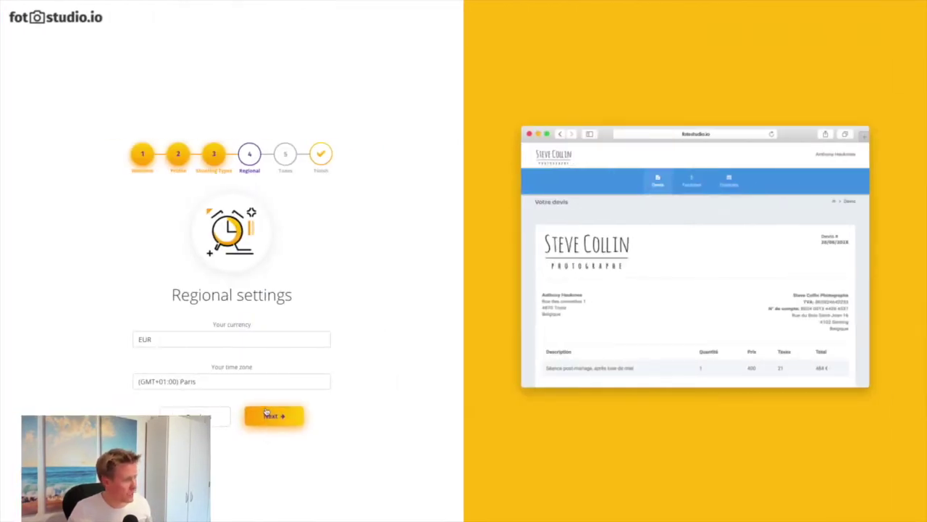
Keep EUR and the Paris time zone, then enable taxes with a Tax 1 rate of 20
{"action": "left_click", "coordinate": [274, 417]}
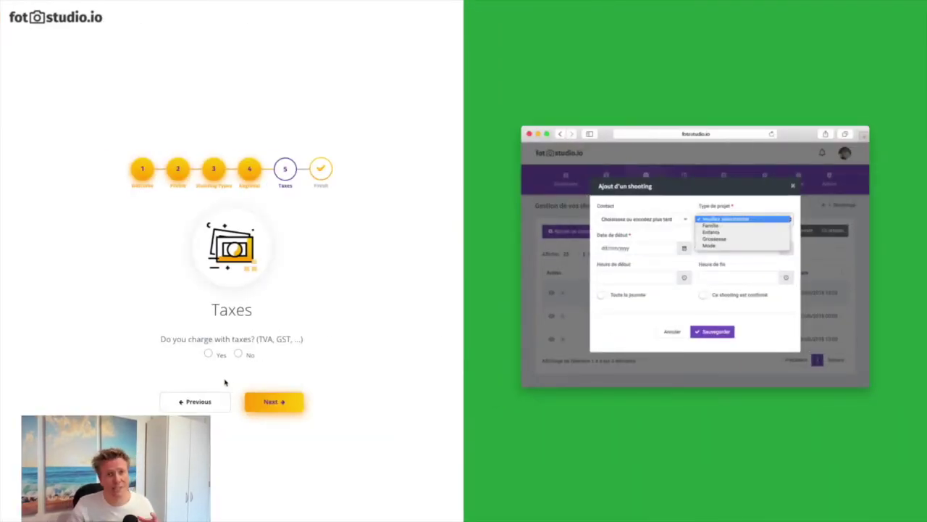
{"action": "left_click", "coordinate": [209, 354]}
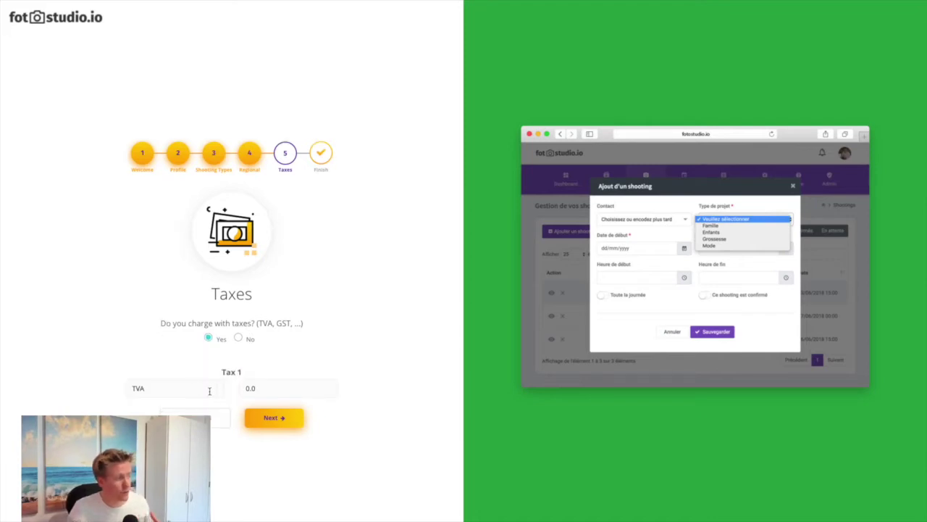
{"action": "left_click_drag", "start_coordinate": [267, 387], "coordinate": [242, 389]}
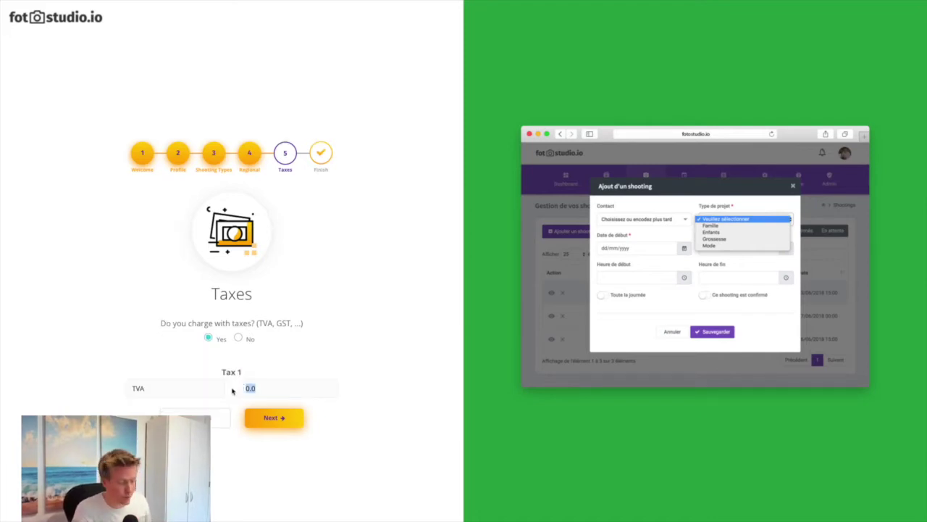
{"action": "type", "text": "20"}
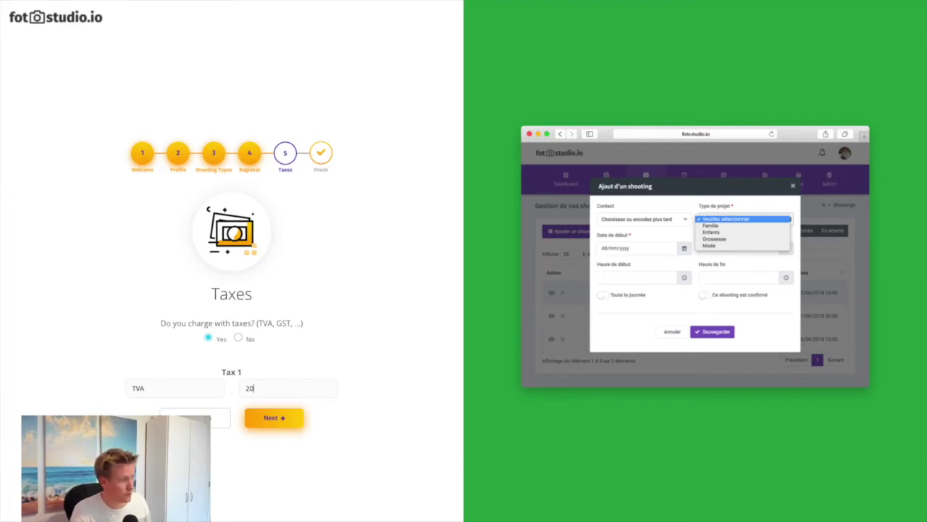
{"action": "left_click", "coordinate": [268, 418]}
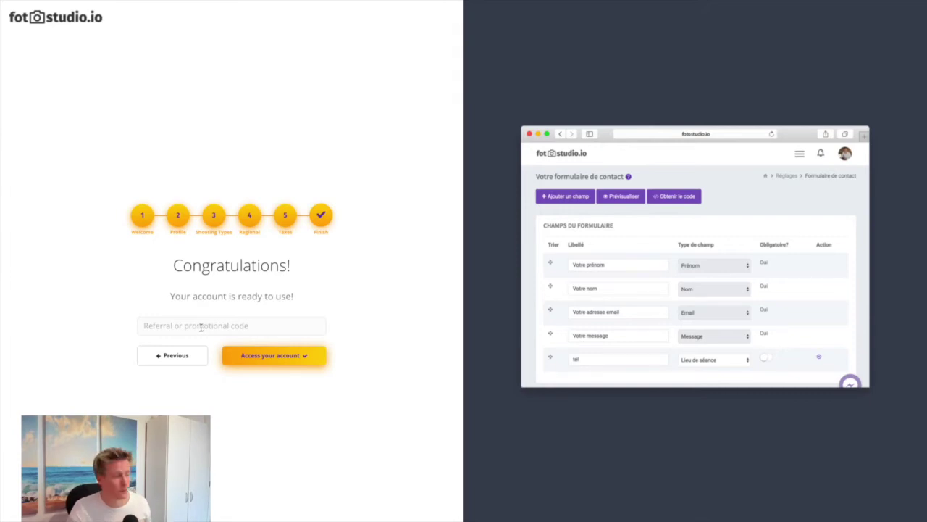
Enter the new account and close the additional free month offer
{"action": "left_click", "coordinate": [265, 354]}
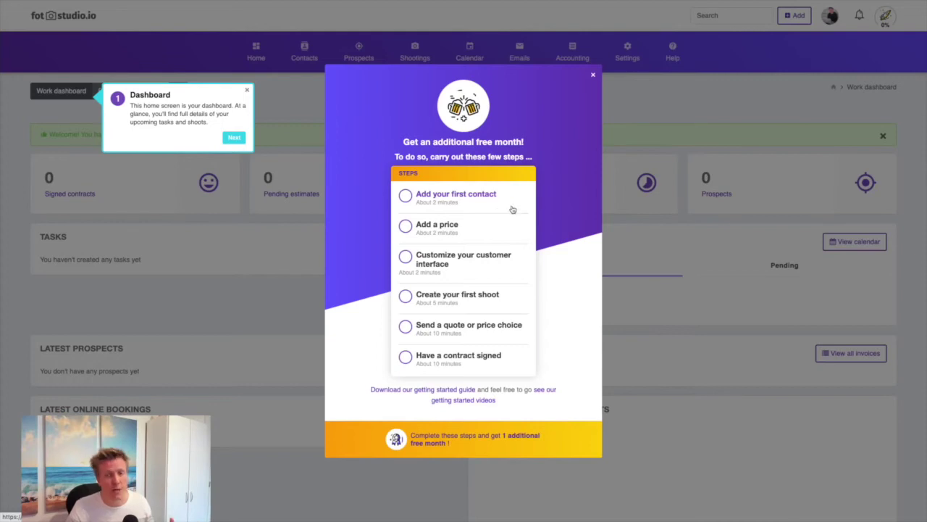
{"action": "left_click", "coordinate": [592, 75]}
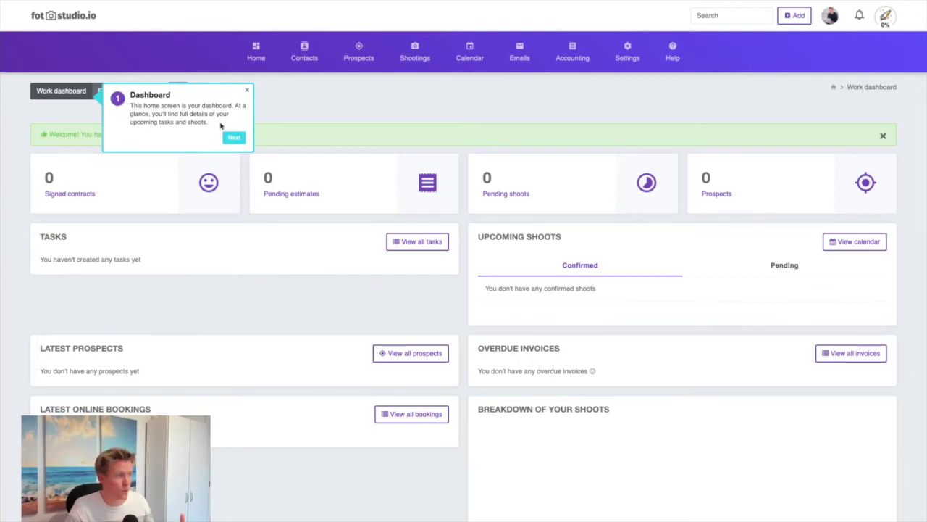
Close the dashboard tour and go to Settings > My profile
{"action": "left_click", "coordinate": [234, 137]}
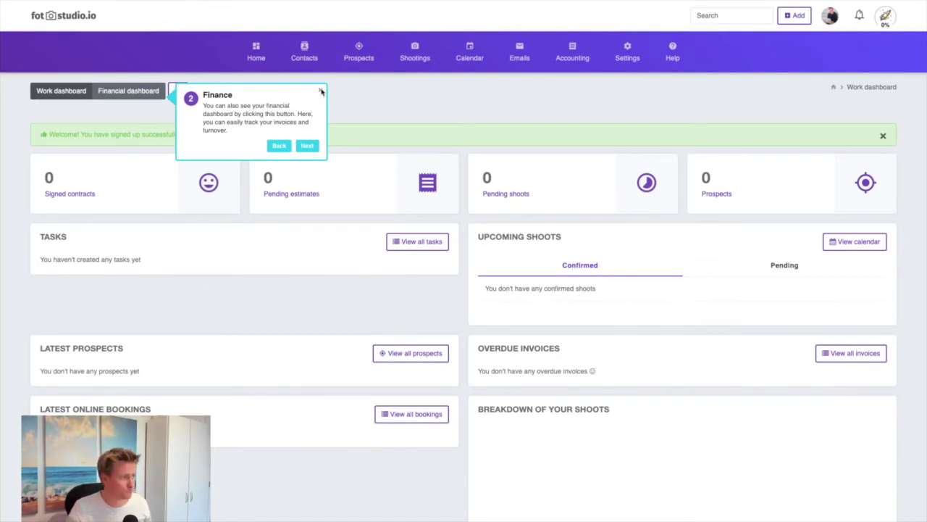
{"action": "left_click", "coordinate": [320, 91]}
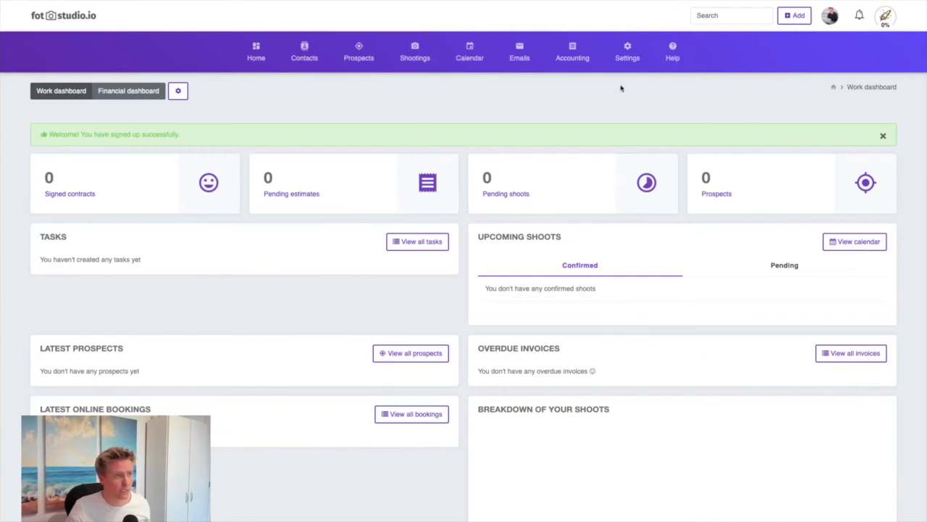
{"action": "mouse_move", "coordinate": [629, 59]}
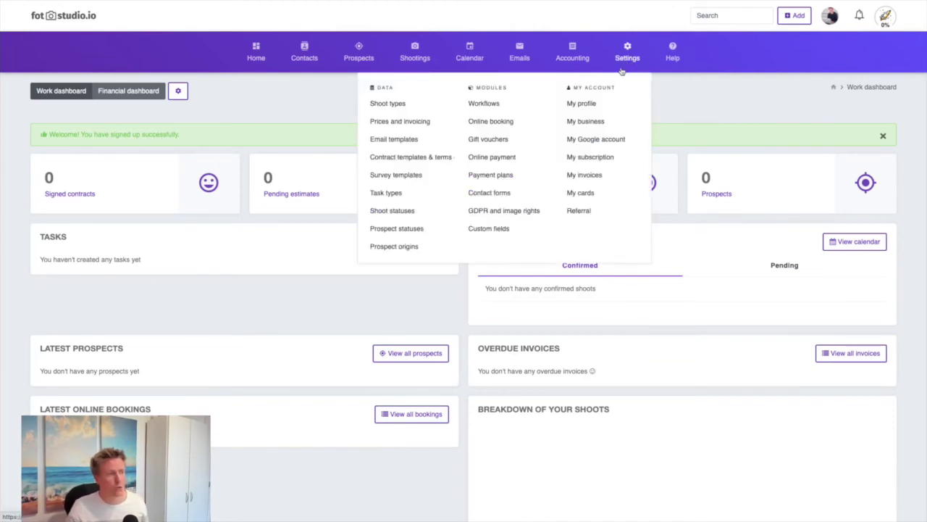
{"action": "left_click", "coordinate": [591, 105]}
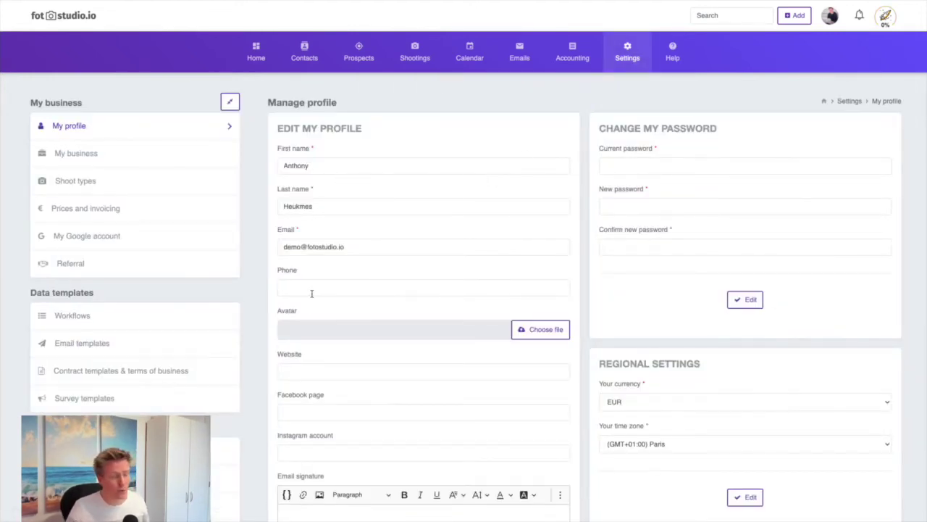
Write 'My signature test' as the email signature and save the profile
{"action": "scroll", "coordinate": [303, 369], "scroll_direction": "down", "scroll_amount": 2}
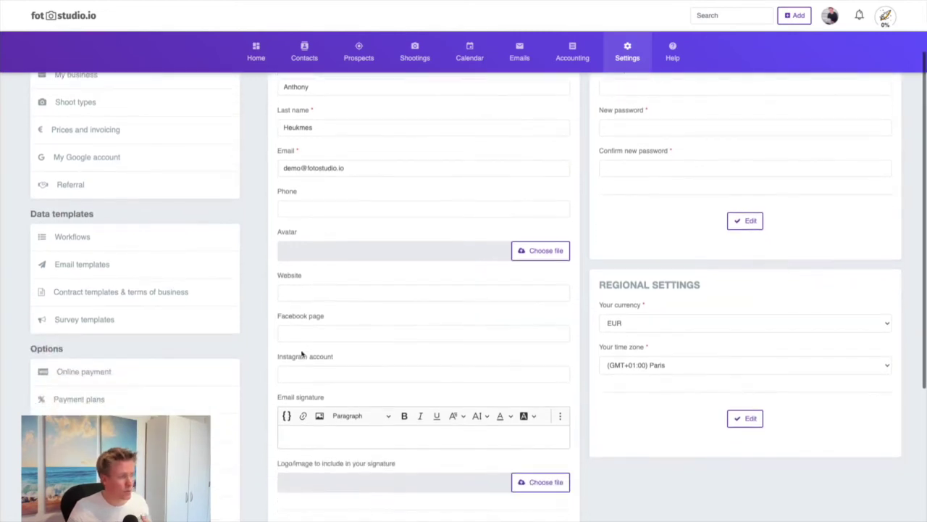
{"action": "scroll", "coordinate": [301, 354], "scroll_direction": "down", "scroll_amount": 1}
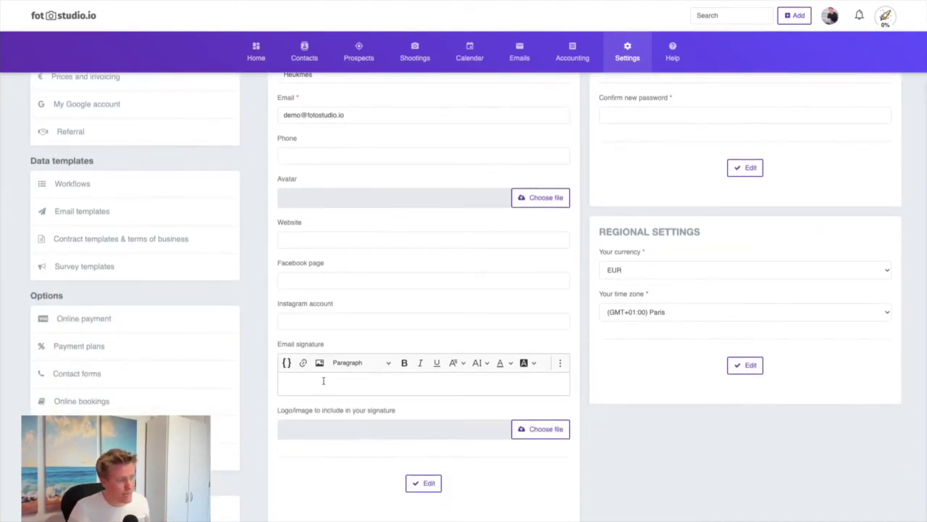
{"action": "left_click", "coordinate": [323, 381]}
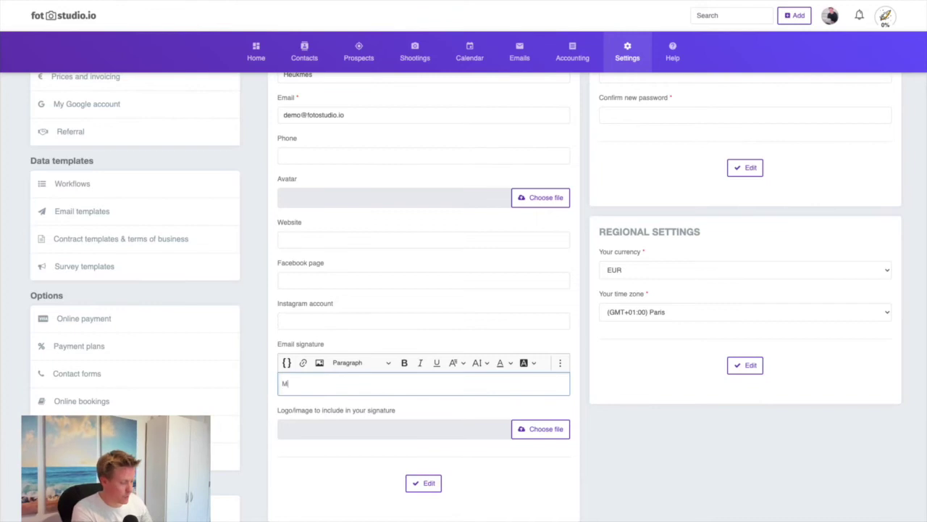
{"action": "type", "text": "y signature"}
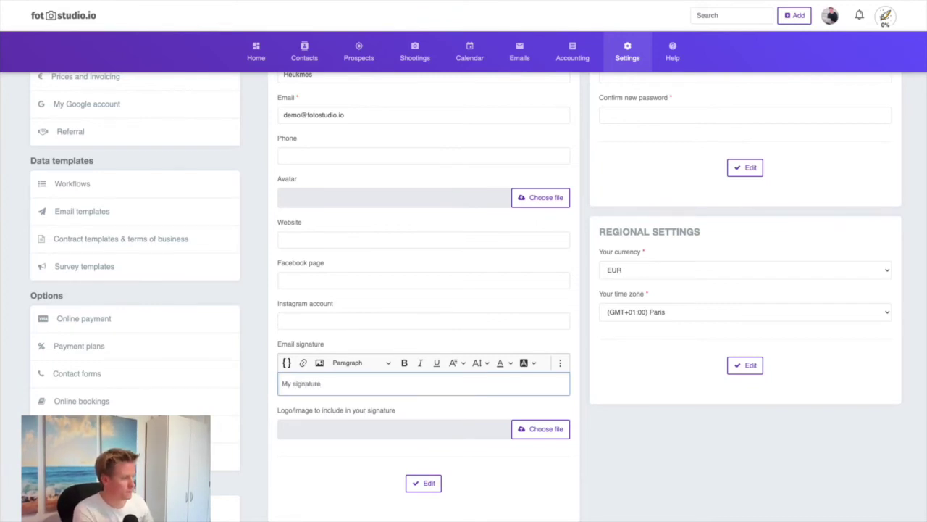
{"action": "type", "text": " test"}
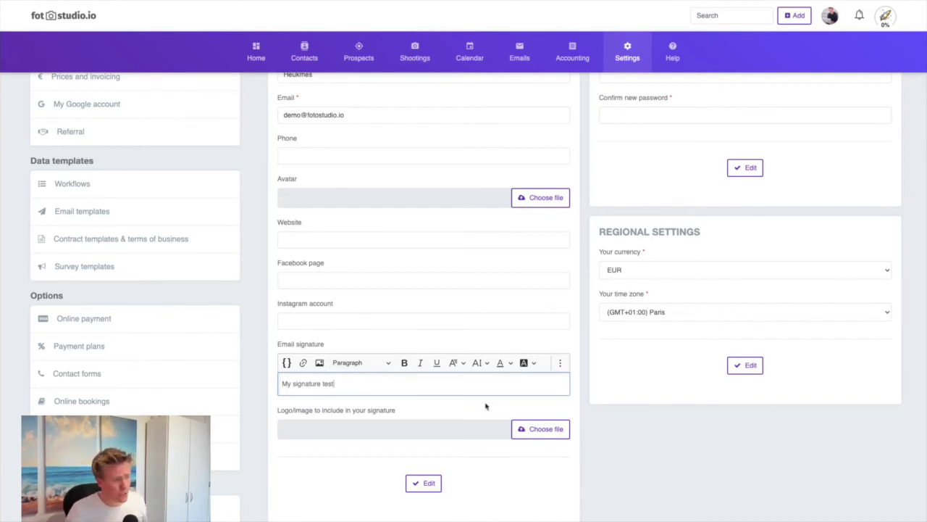
{"action": "scroll", "coordinate": [539, 300], "scroll_direction": "up", "scroll_amount": 3}
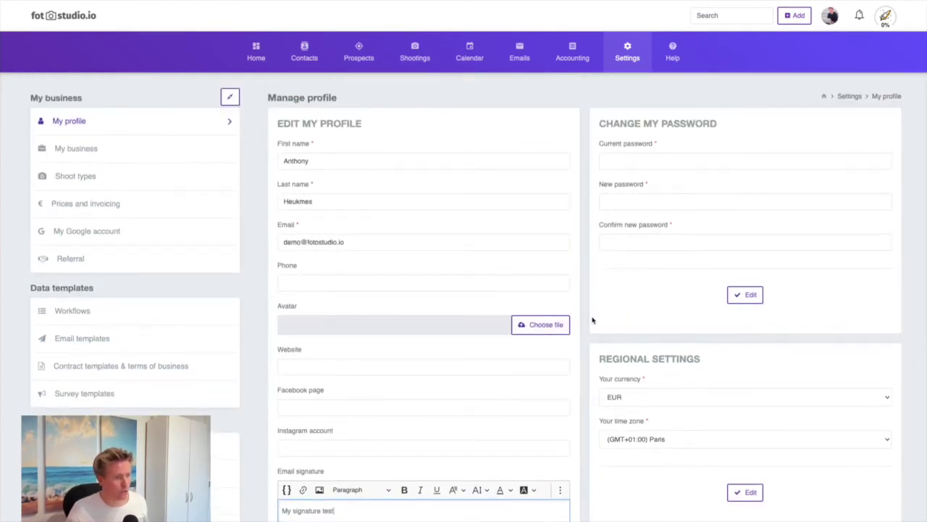
{"action": "scroll", "coordinate": [531, 367], "scroll_direction": "down", "scroll_amount": 3}
{"action": "scroll", "coordinate": [531, 367], "scroll_direction": "down", "scroll_amount": 4}
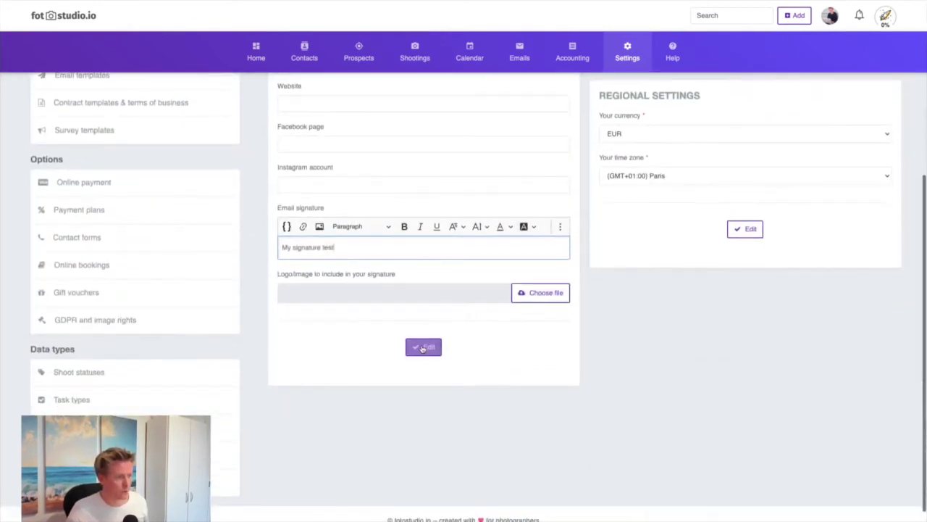
{"action": "left_click", "coordinate": [424, 346]}
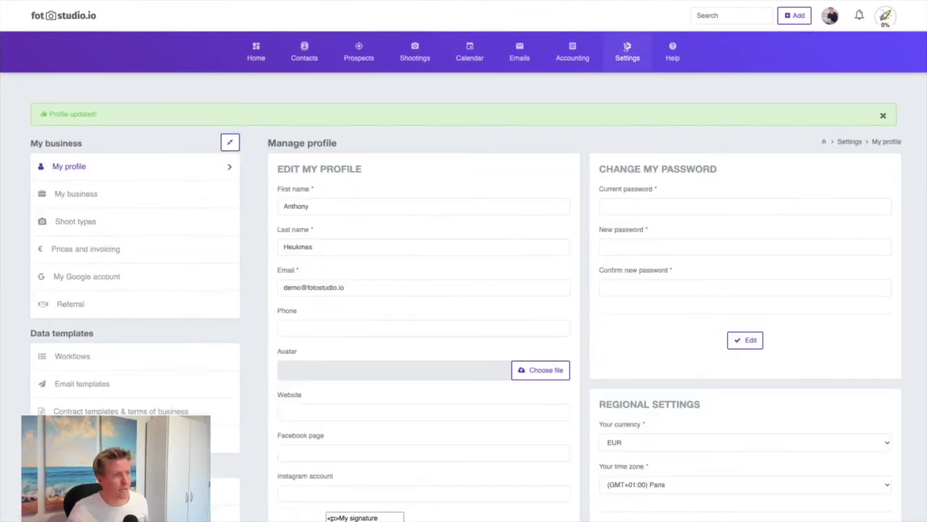
Go to Settings > My business and enter 'Antho Studio' as the business name
{"action": "mouse_move", "coordinate": [628, 58]}
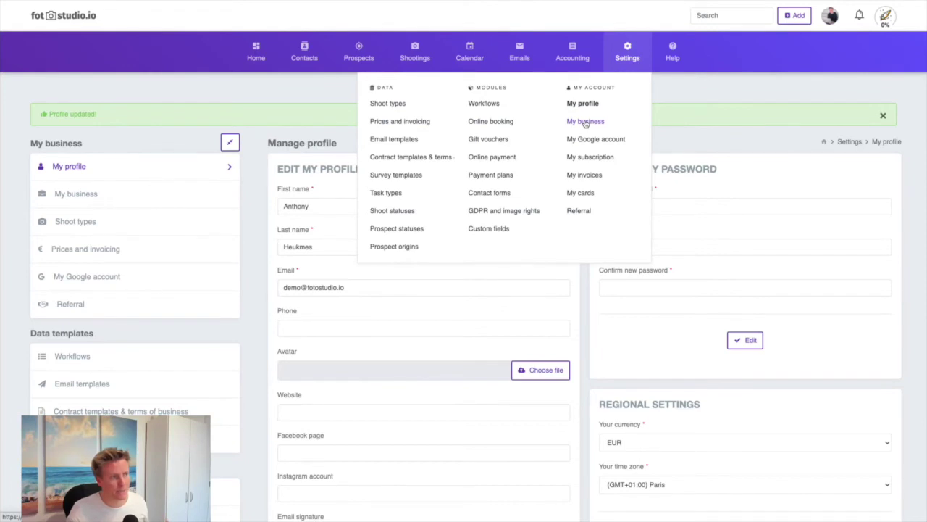
{"action": "left_click", "coordinate": [586, 122]}
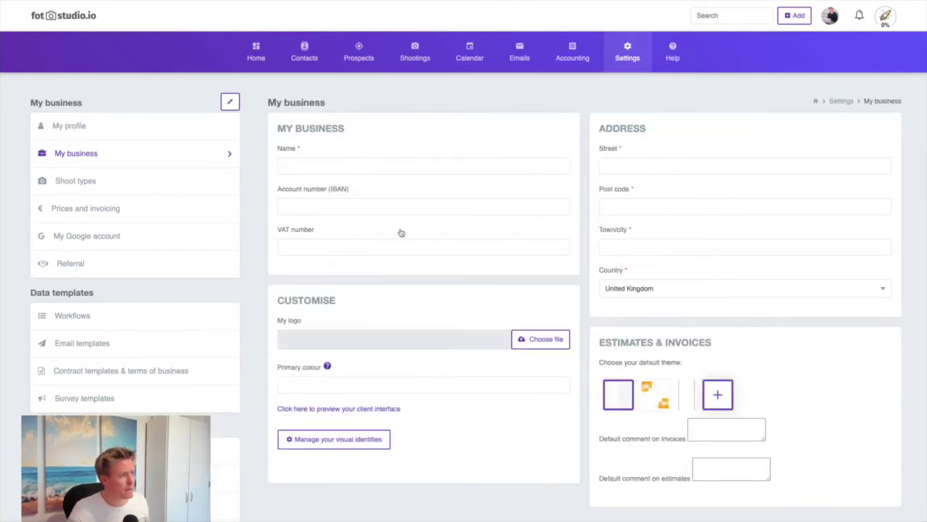
{"action": "left_click", "coordinate": [309, 164]}
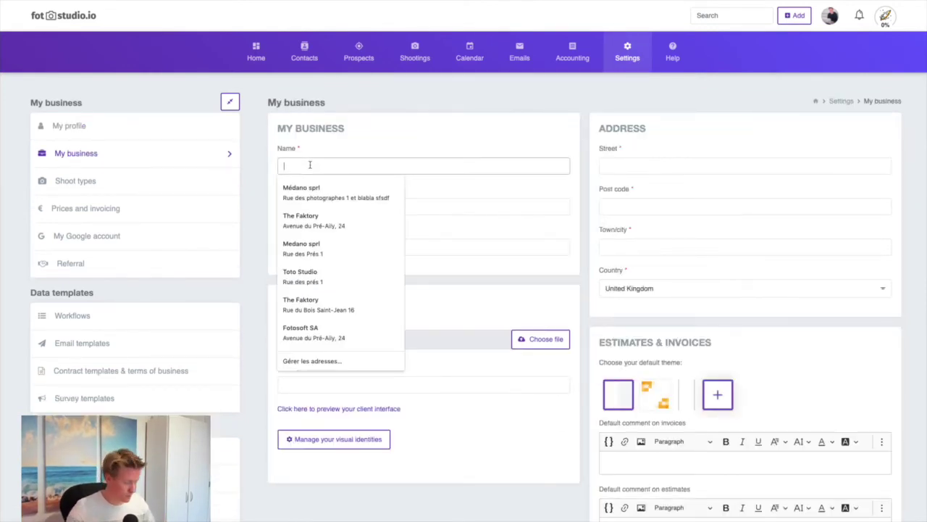
{"action": "type", "text": "Antho Studio"}
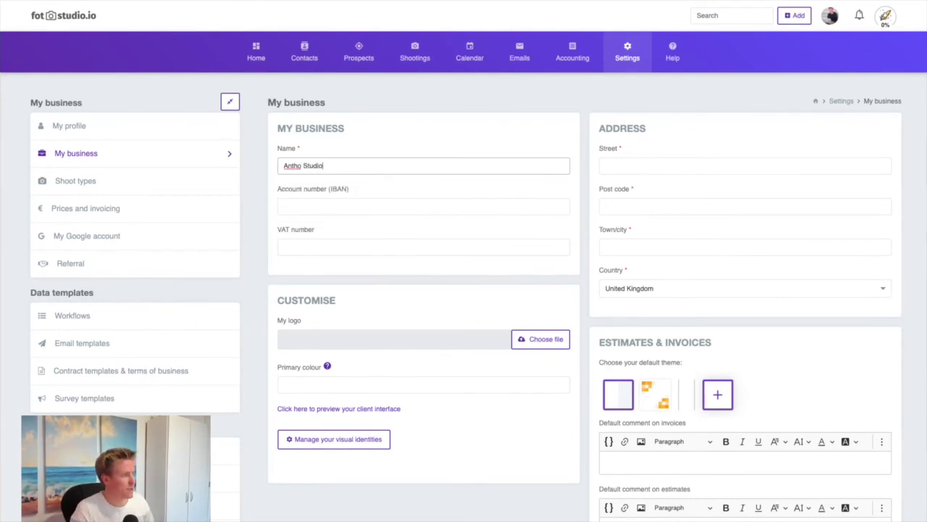
Upload logo-emilie.png from the demo folder as the business logo
{"action": "left_click", "coordinate": [548, 339]}
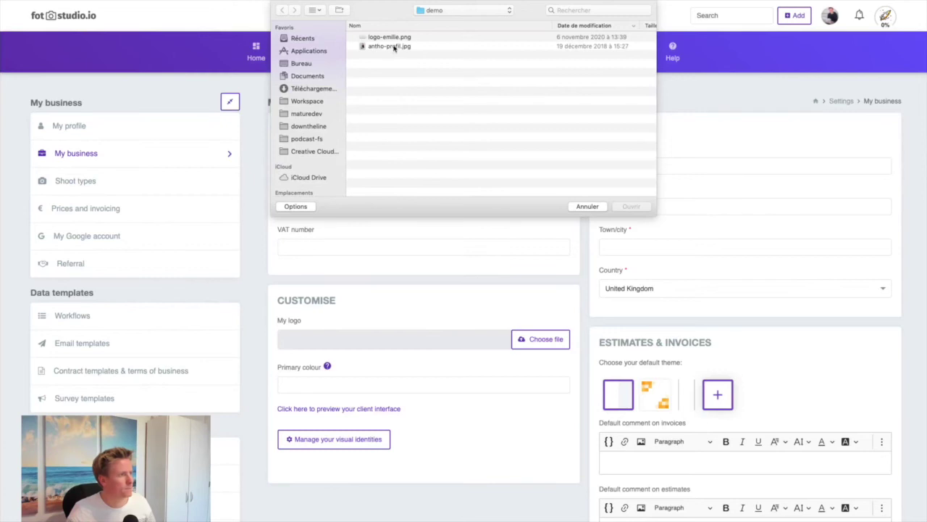
{"action": "left_click", "coordinate": [396, 37]}
{"action": "left_click", "coordinate": [631, 206]}
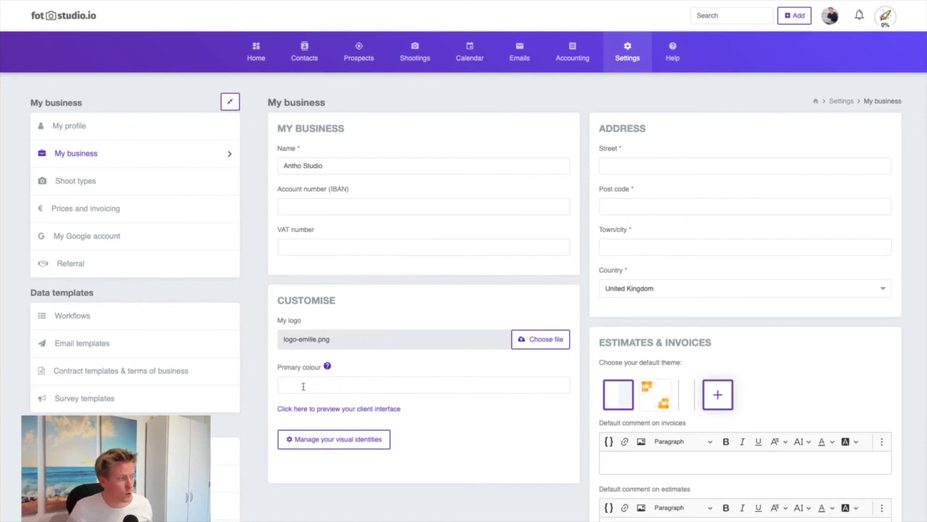
Pick the yellow #e8d46c as the primary colour and dismiss the warning
{"action": "left_click", "coordinate": [303, 387]}
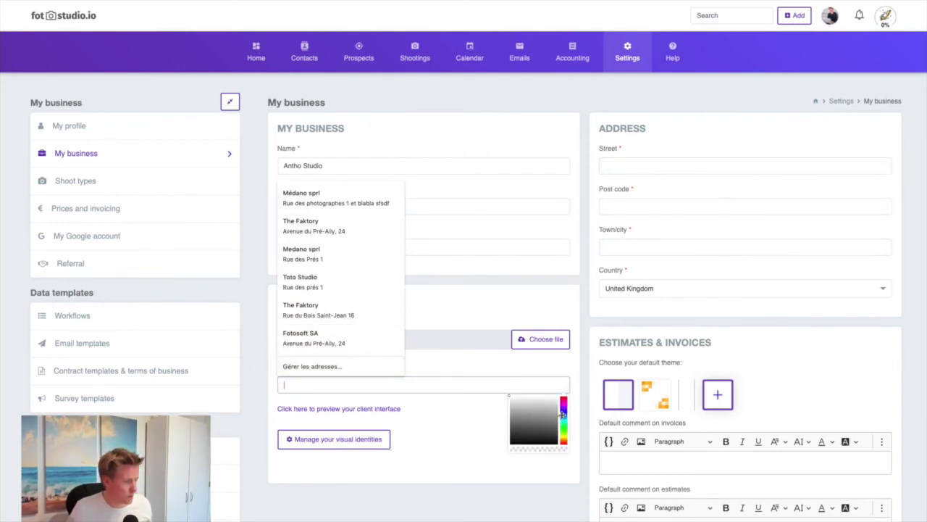
{"action": "left_click", "coordinate": [564, 433]}
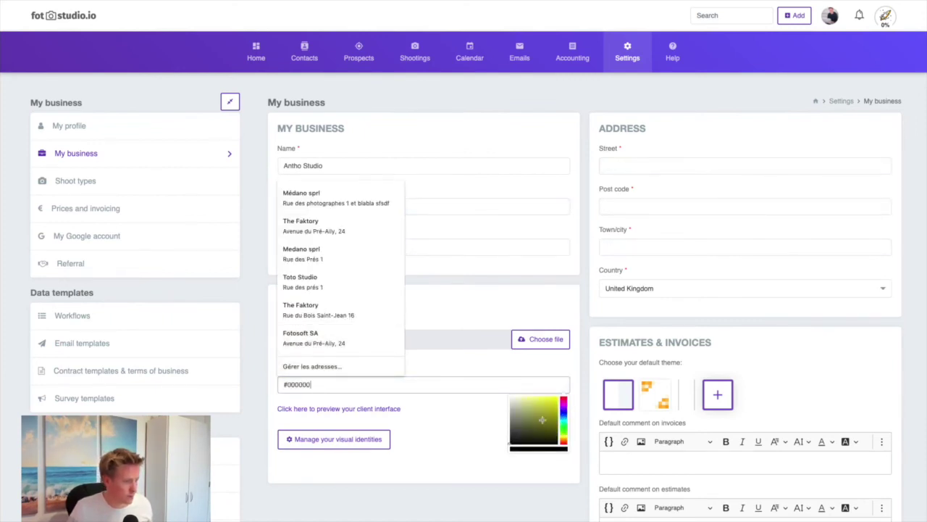
{"action": "left_click", "coordinate": [565, 437]}
{"action": "left_click", "coordinate": [535, 400]}
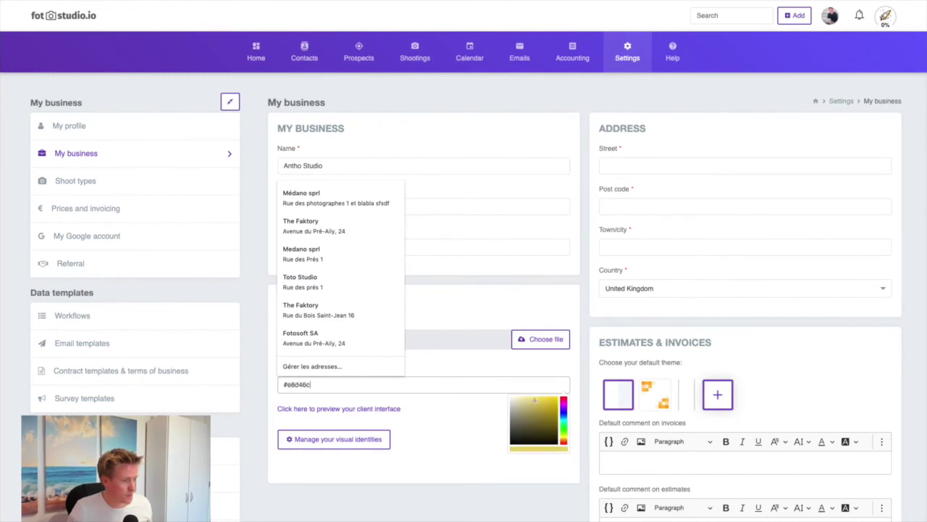
{"action": "left_click", "coordinate": [475, 420]}
{"action": "left_click", "coordinate": [456, 307]}
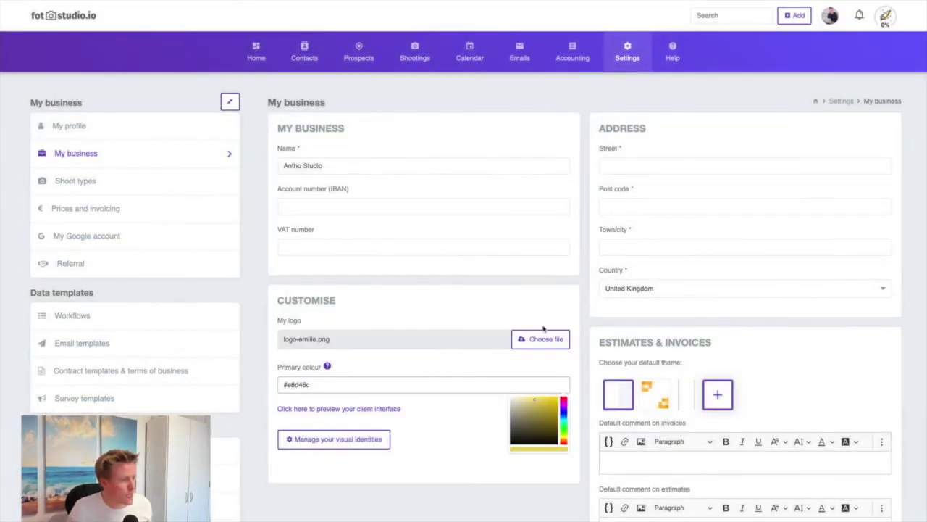
{"action": "left_click", "coordinate": [437, 421]}
{"action": "left_click", "coordinate": [632, 164]}
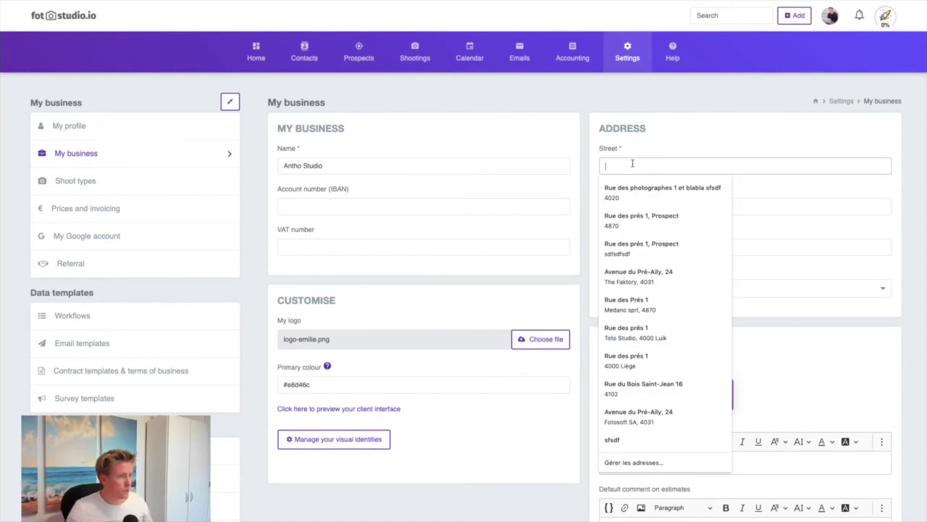
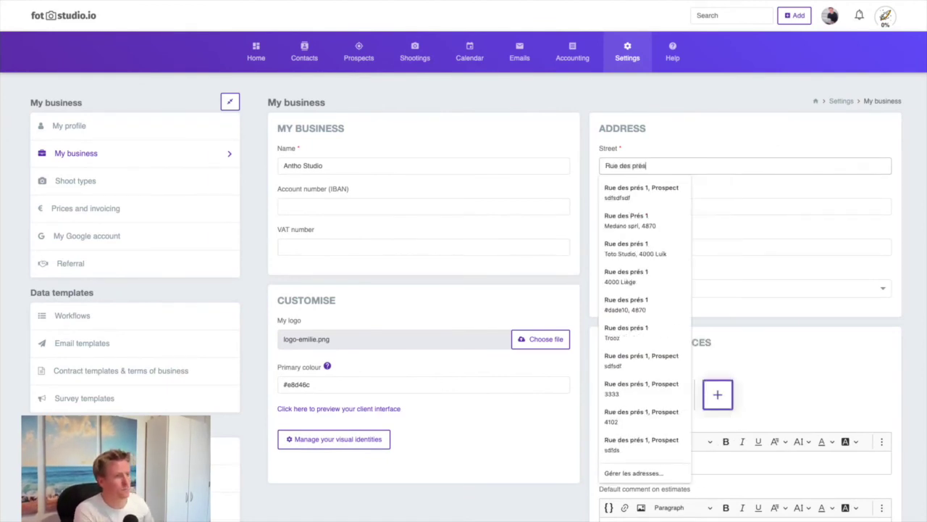
{"action": "key", "text": "Tab"}
{"action": "type", "text": "400"}
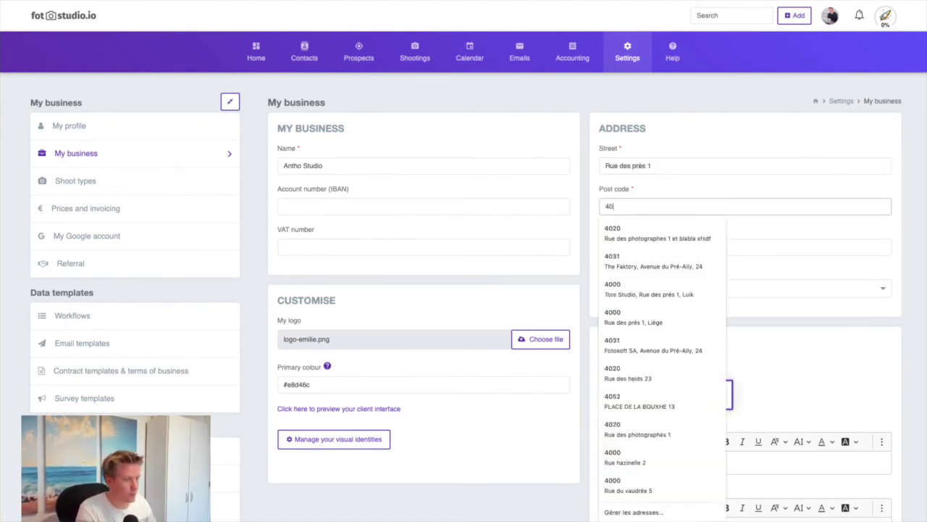
{"action": "key", "text": "Tab"}
{"action": "type", "text": "Liège"}
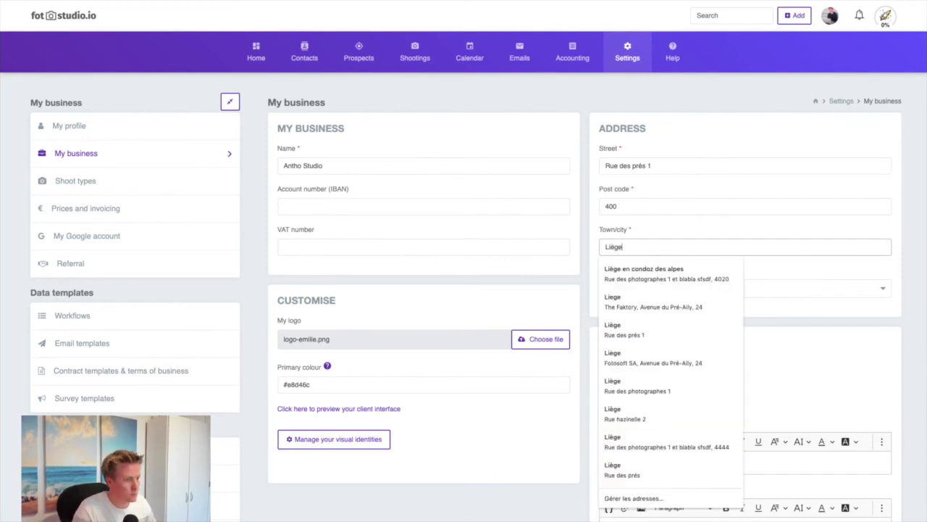
{"action": "left_click", "coordinate": [642, 207]}
{"action": "type", "text": "0"}
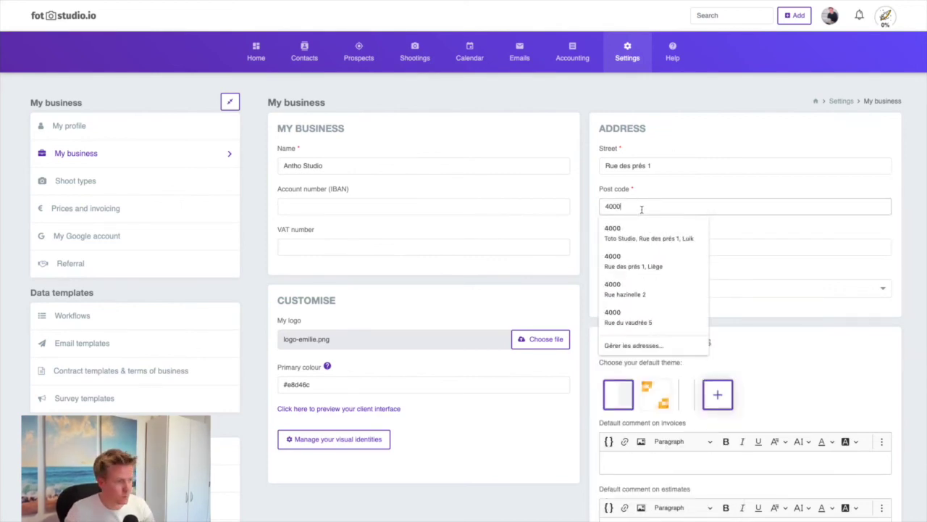
{"action": "key", "text": "Escape"}
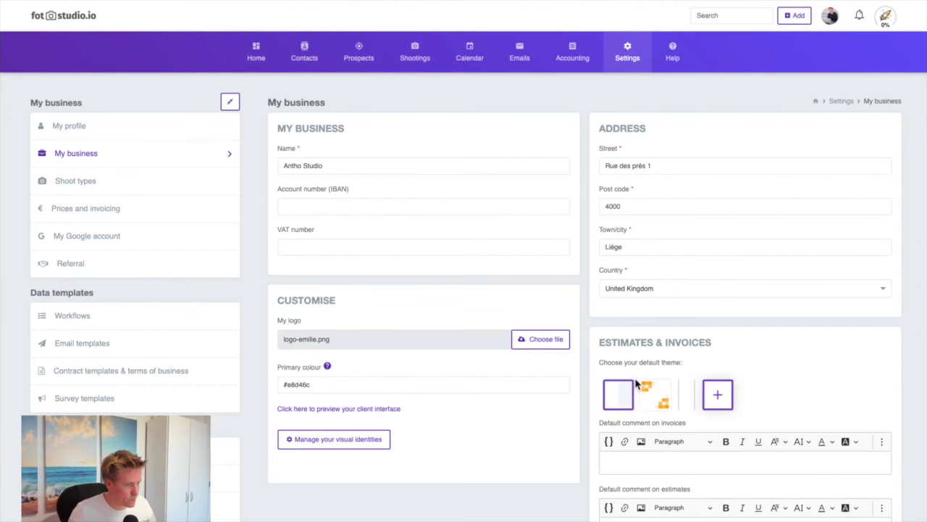
Type 'Default invoice comment' into the Default comment on invoices field
{"action": "scroll", "coordinate": [628, 290], "scroll_direction": "down", "scroll_amount": 2}
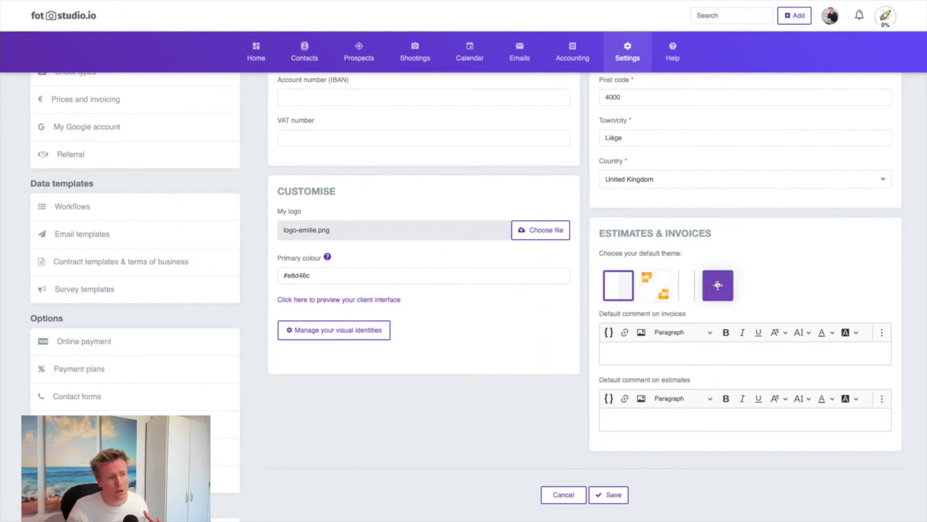
{"action": "left_click", "coordinate": [657, 358]}
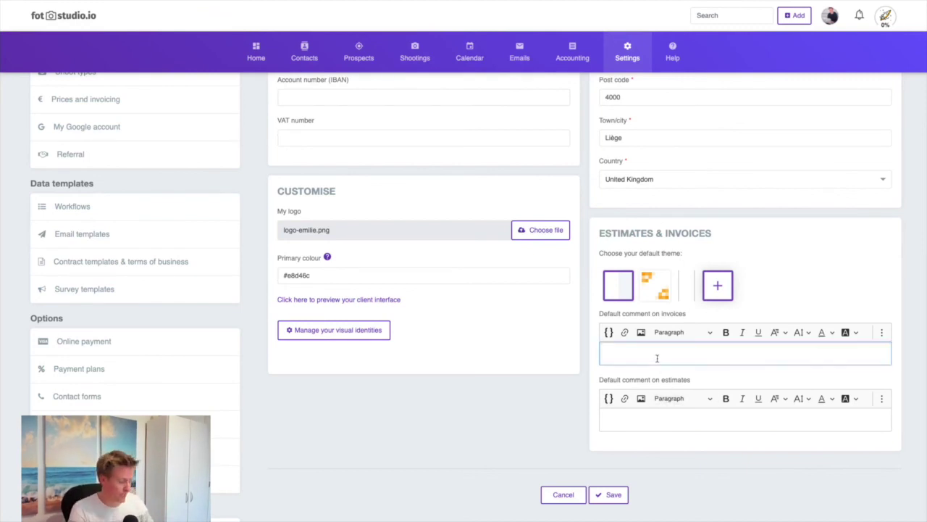
{"action": "type", "text": "Default in"}
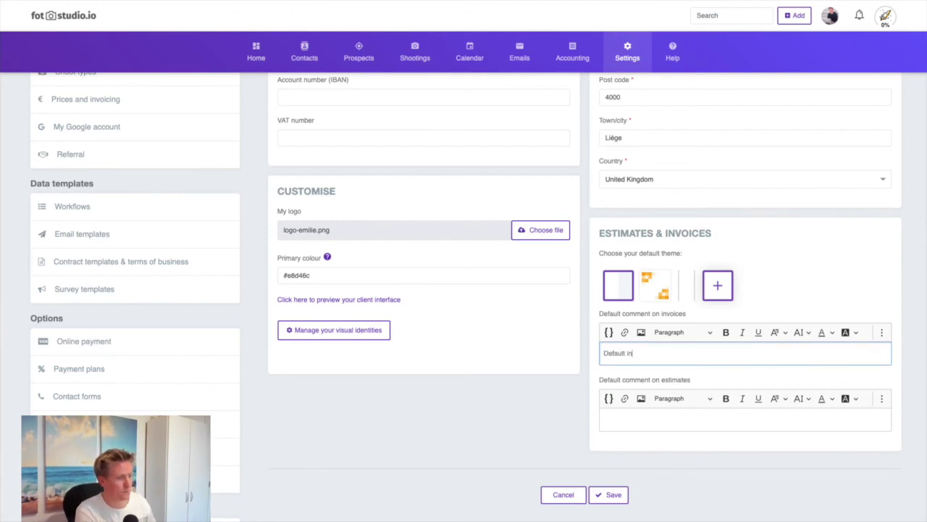
{"action": "type", "text": "voice comment"}
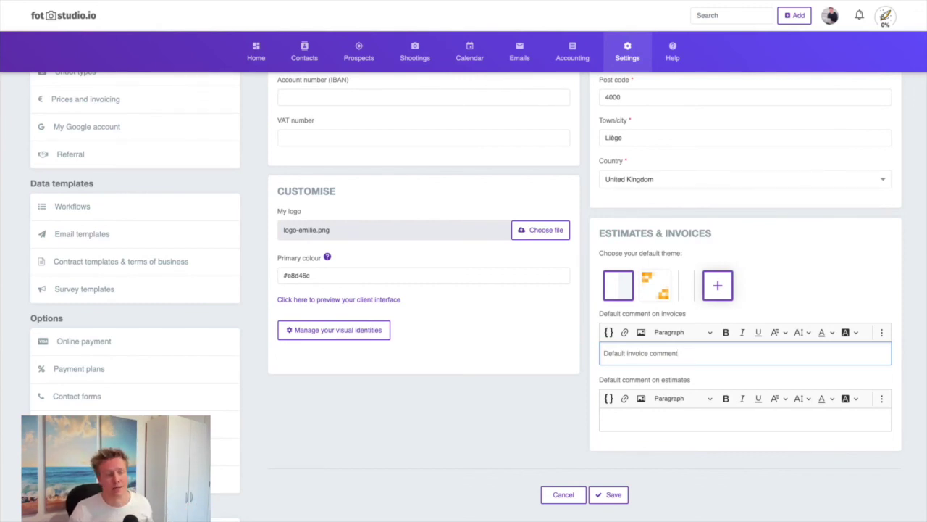
Save the My business page details, including the 'Default invoice comment' invoice text
{"action": "left_click", "coordinate": [613, 495]}
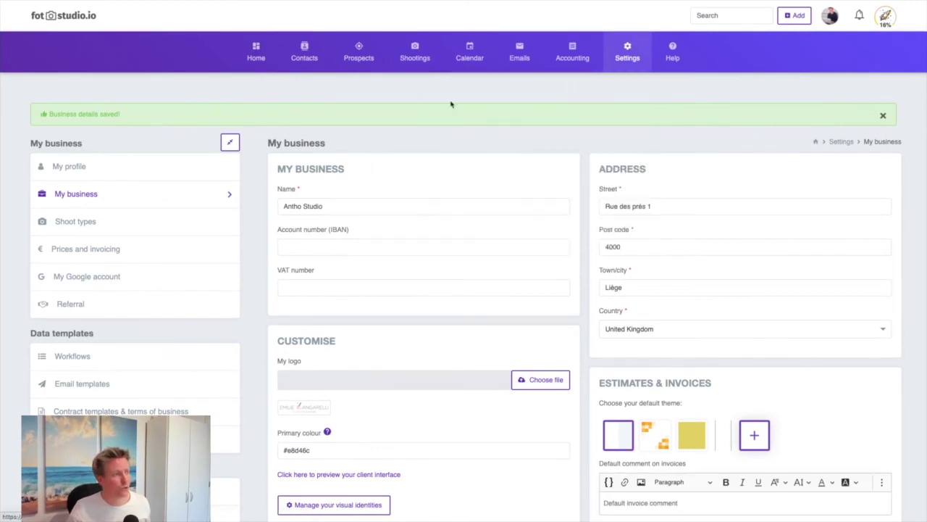
{"action": "mouse_move", "coordinate": [644, 71]}
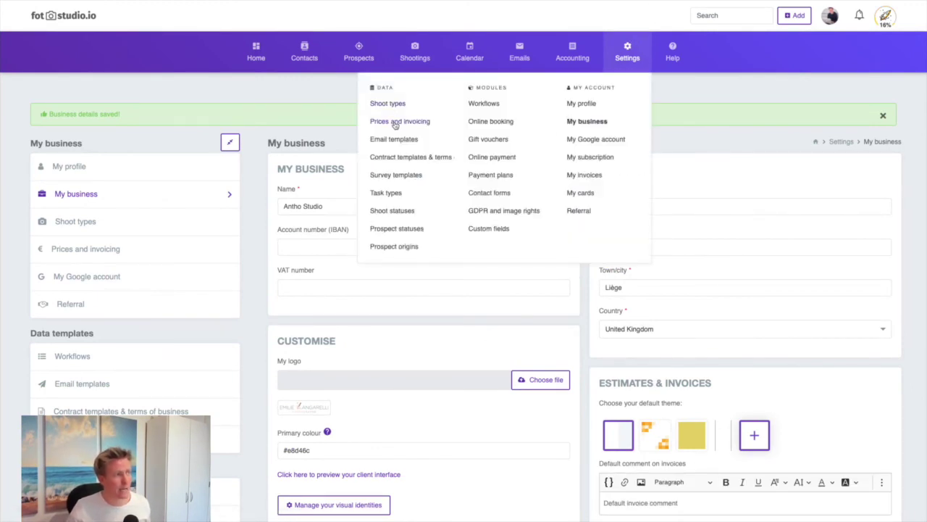